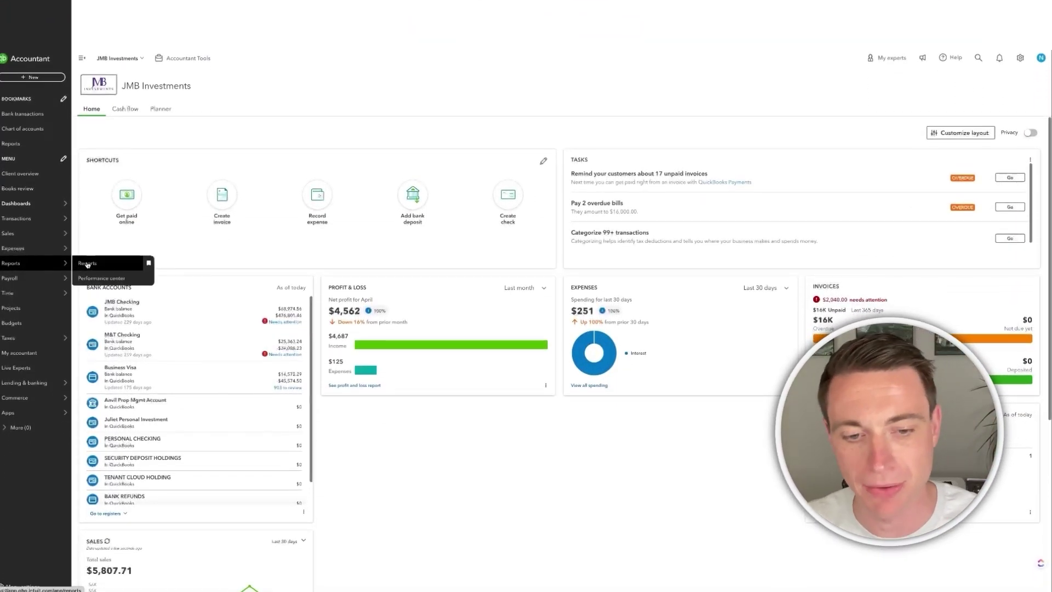
Drill from the 2018 balance sheet's Net Income to the $4,500.00 Property Taxes expense and save it.
left_click(88, 264)
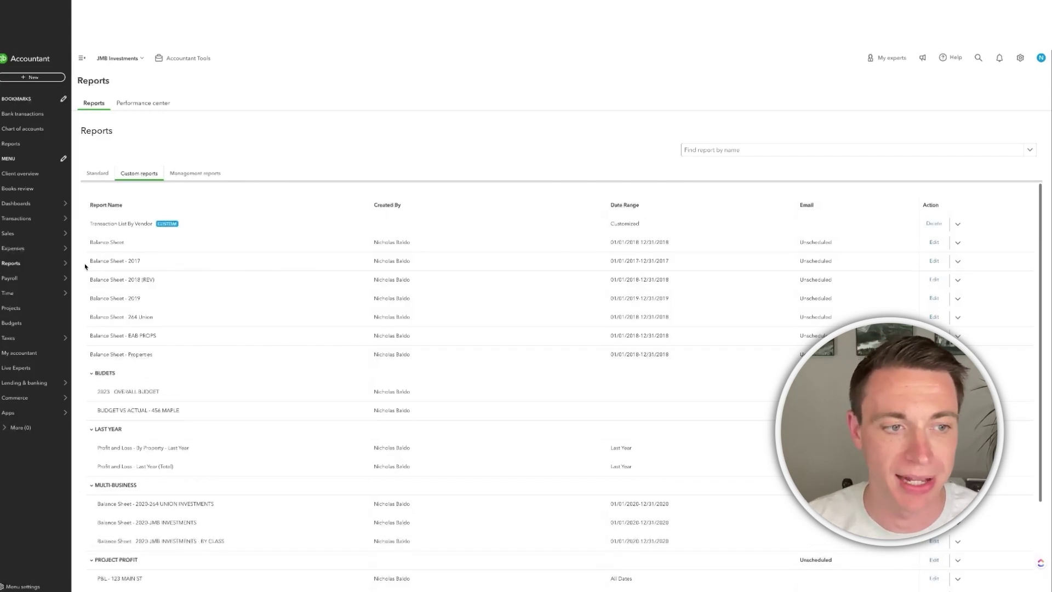
left_click(110, 274)
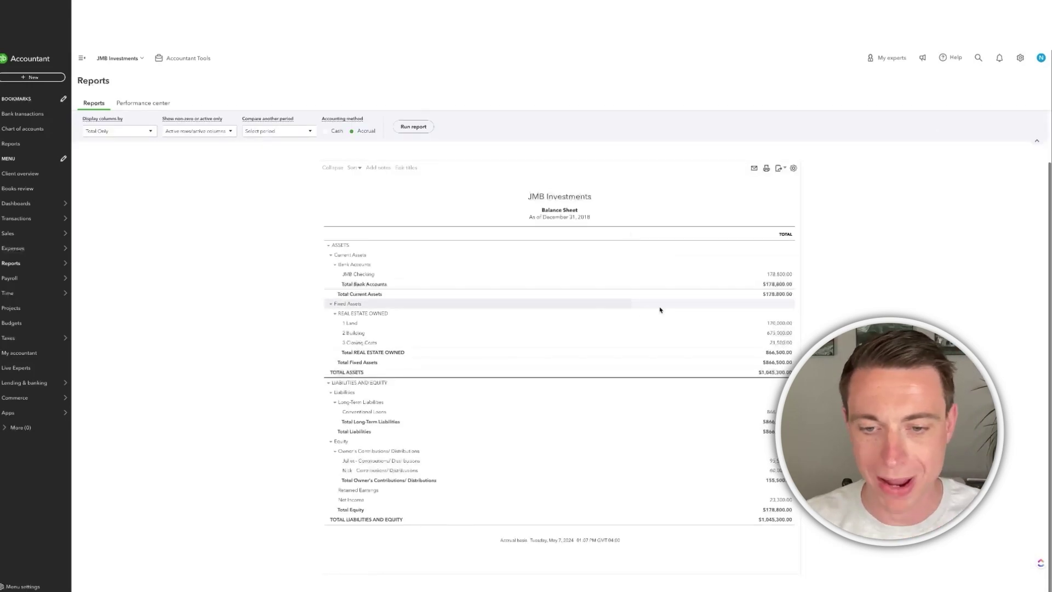
left_click(789, 500)
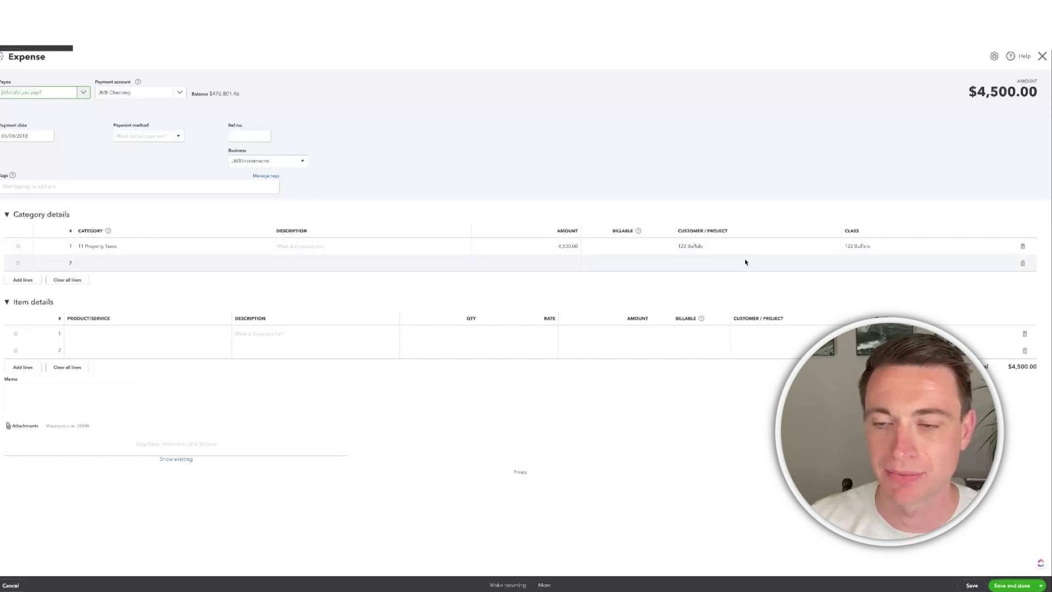
left_click(1028, 586)
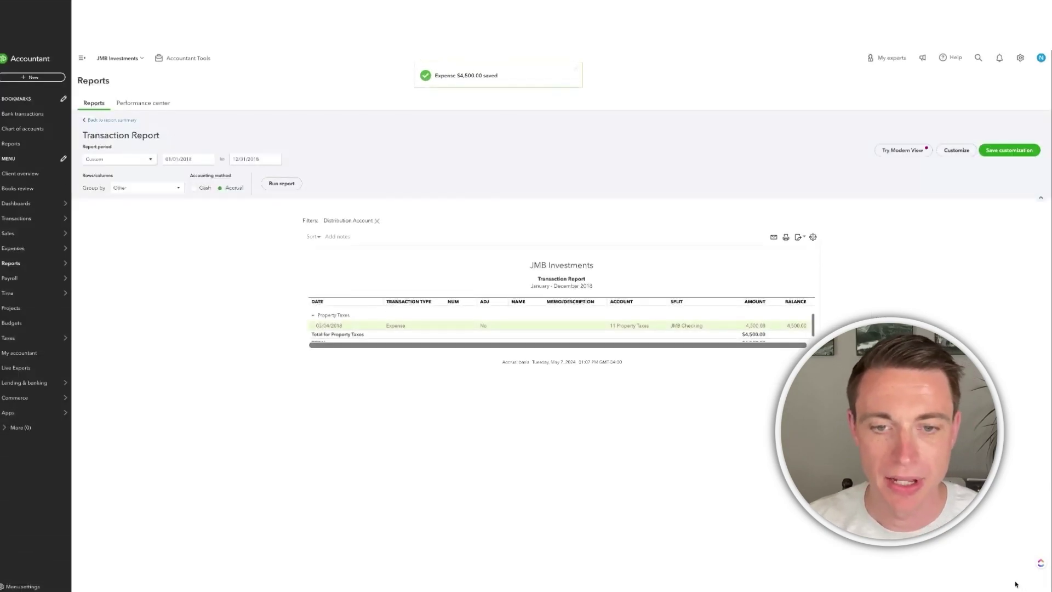
Open the Sales customer list and browse the property customers and their tenant sub-customers.
mouse_move(40, 233)
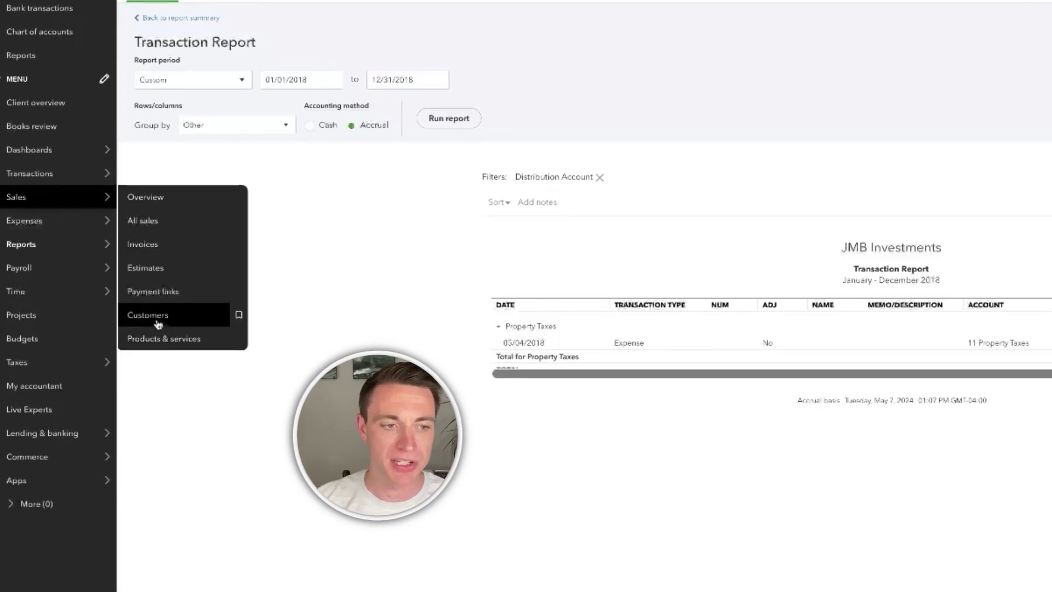
left_click(156, 318)
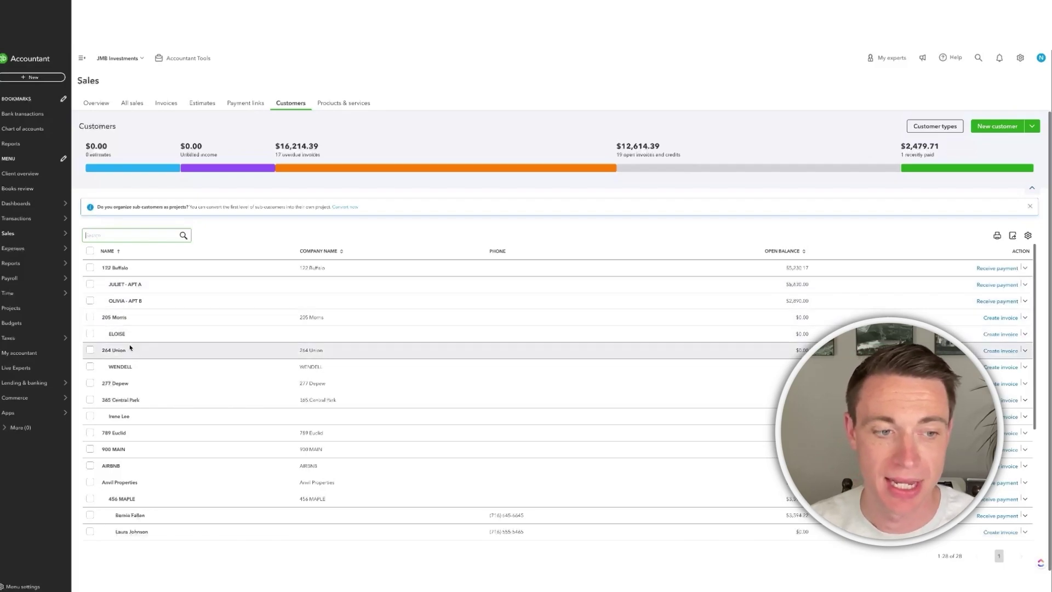
scroll(134, 344, "down", 2)
scroll(135, 345, "down", 3)
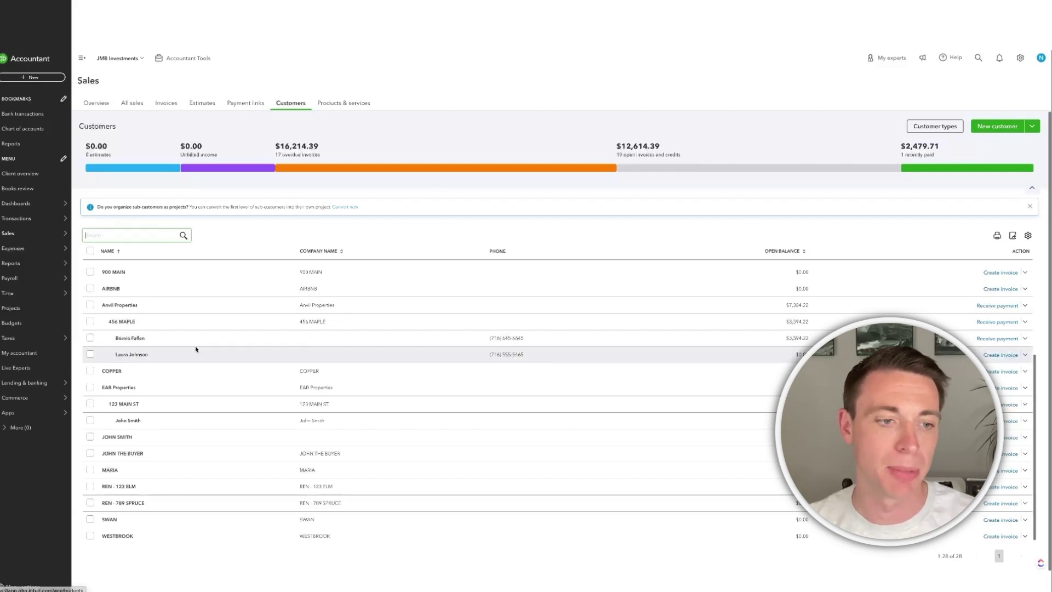
scroll(195, 346, "up", 4)
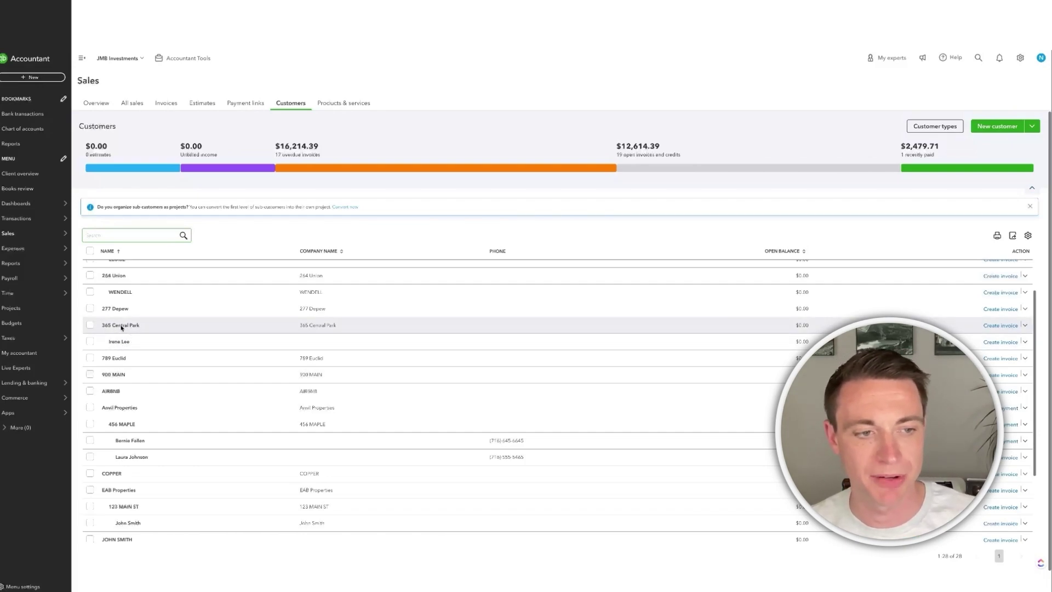
View 365 Central Park's customer details, then the full Projects list.
left_click(122, 327)
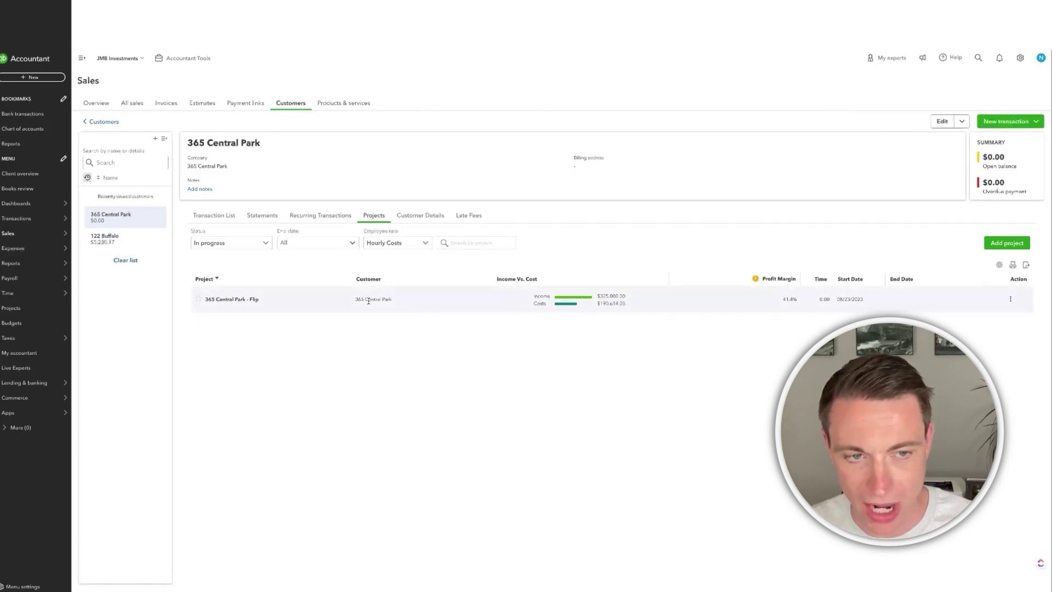
left_click(21, 311)
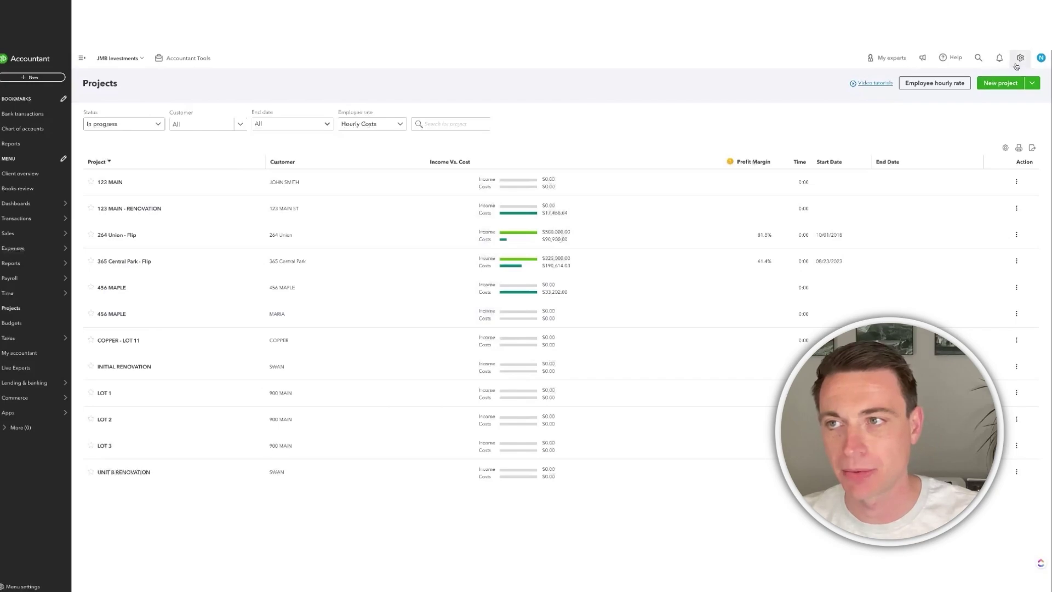
Switch on Track classes under Categories in the Advanced account settings and save.
left_click(1017, 64)
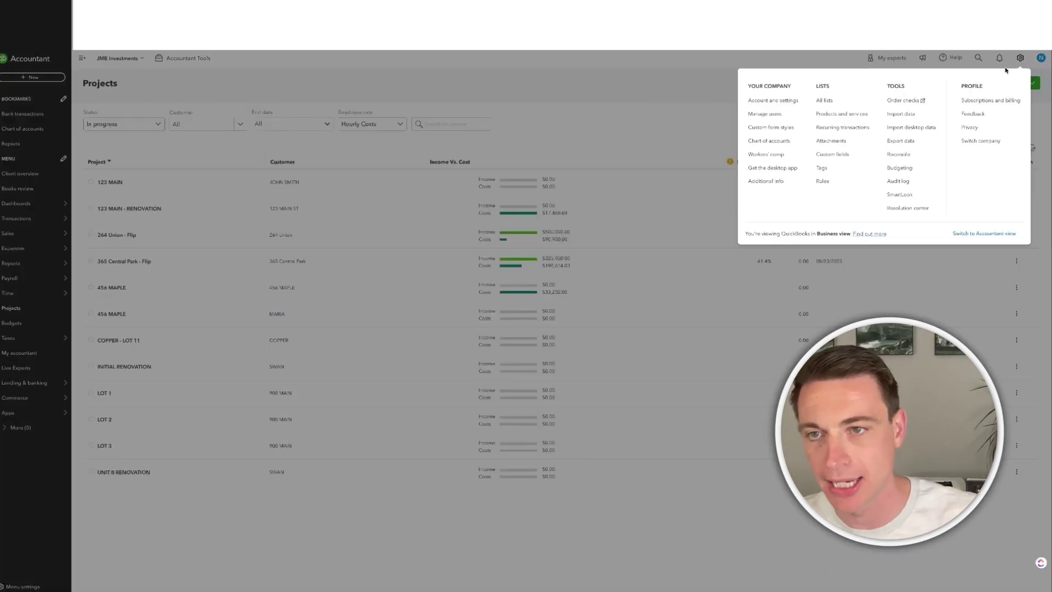
left_click(769, 103)
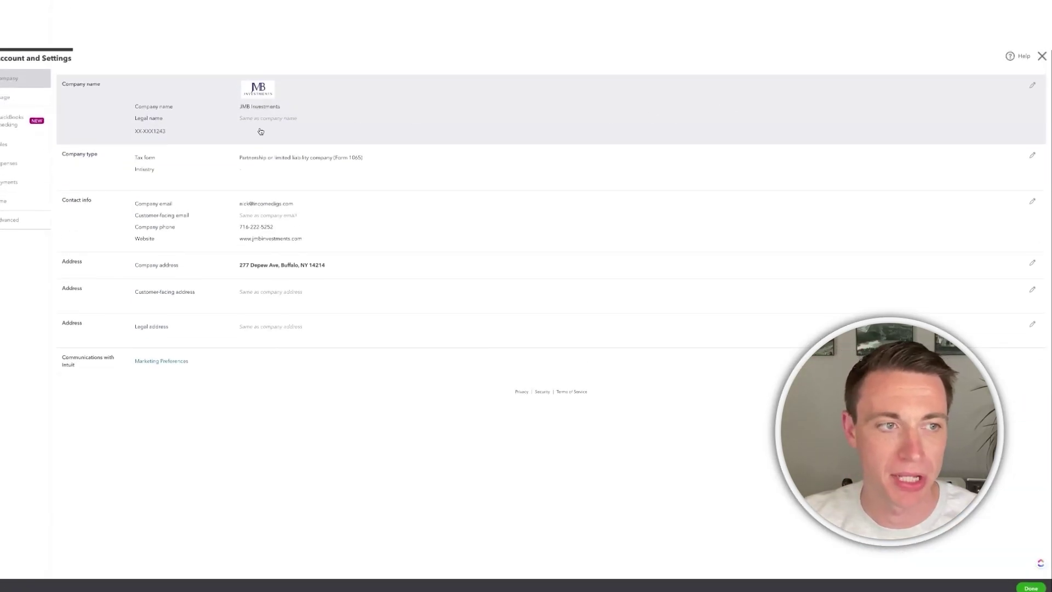
left_click(19, 221)
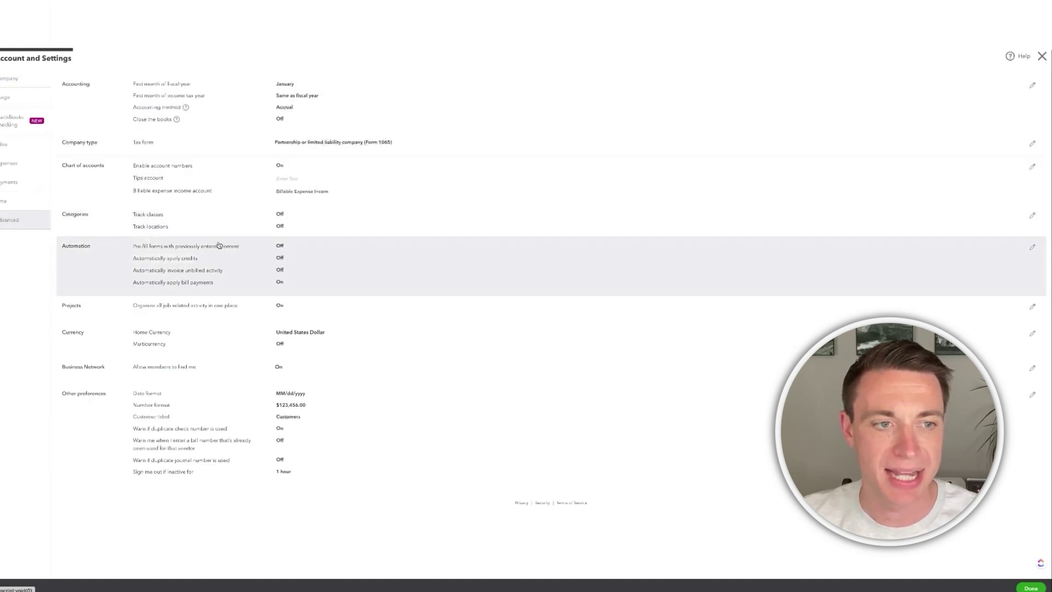
left_click(173, 231)
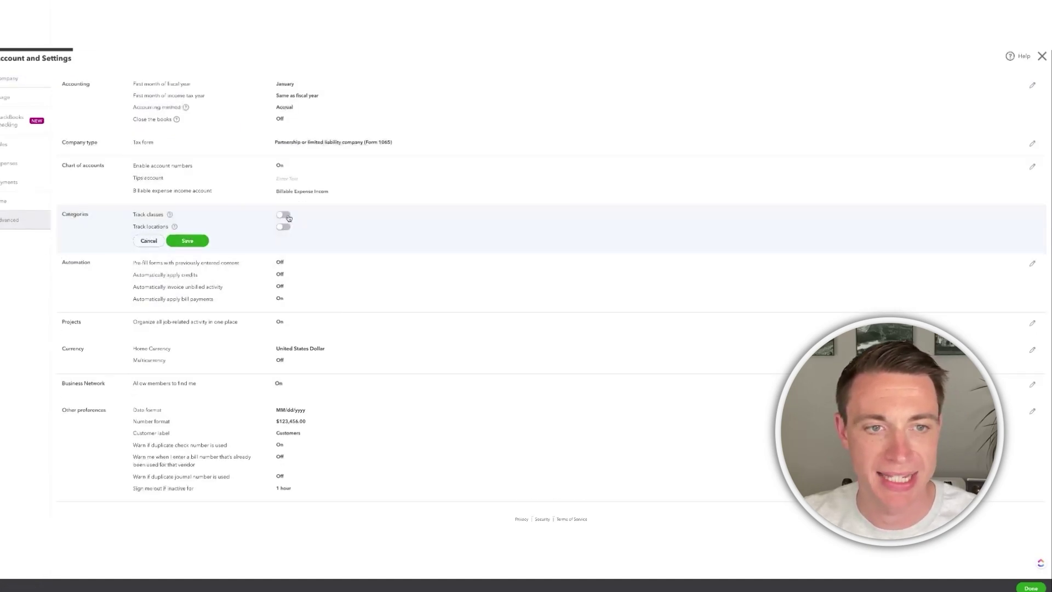
left_click(288, 217)
left_click(192, 283)
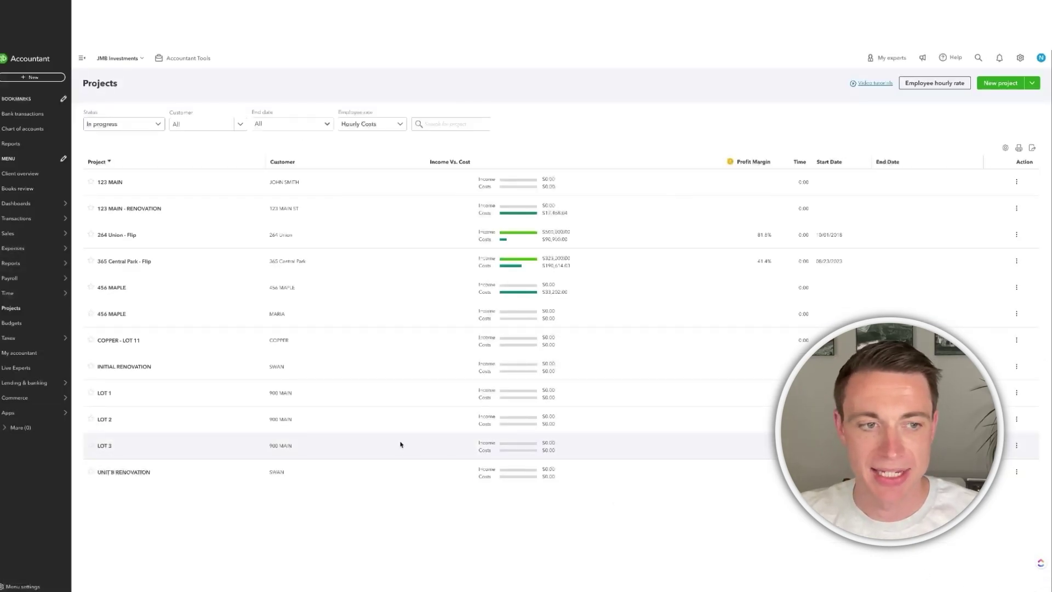
Open the Classes list from All lists to see per-property classes like 122 Buffalo.
left_click(1021, 57)
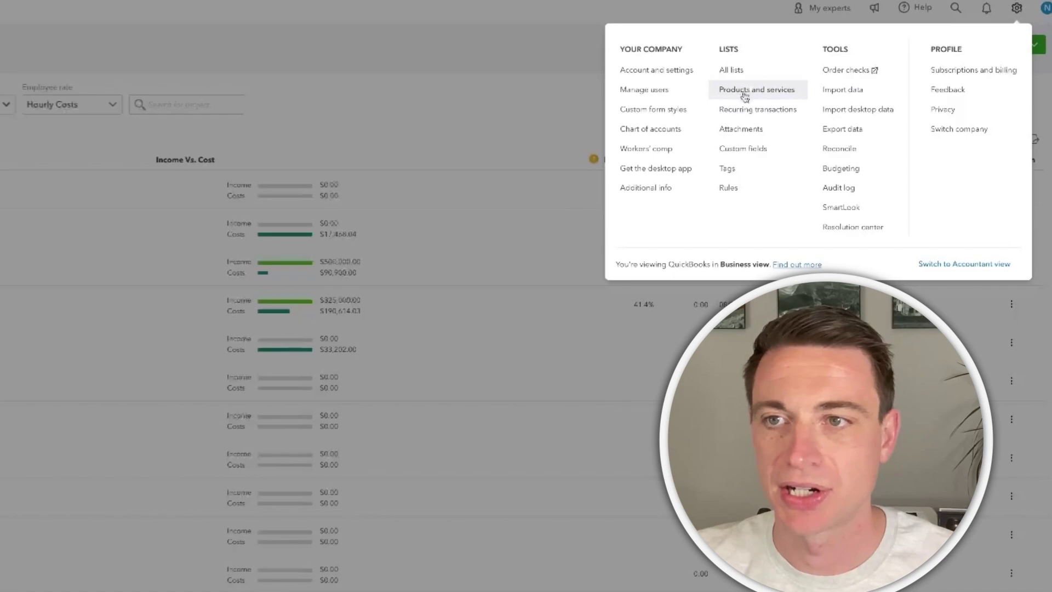
left_click(732, 70)
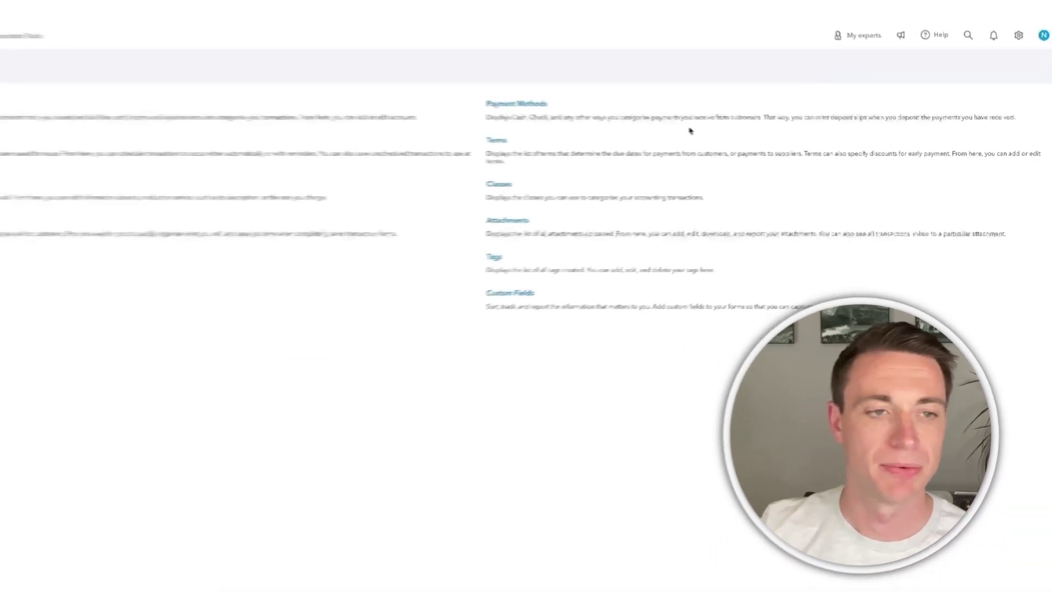
left_click(503, 186)
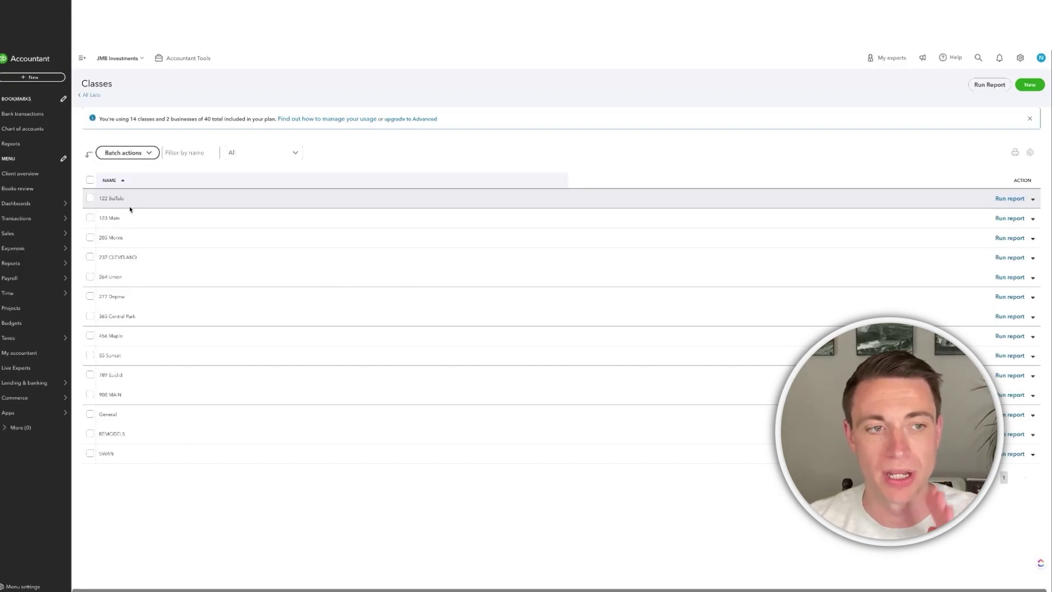
From Balance Sheet - 2018 (REV), drill through Net Income to the $4,500.00 Property Taxes expense, then close it.
mouse_move(60, 263)
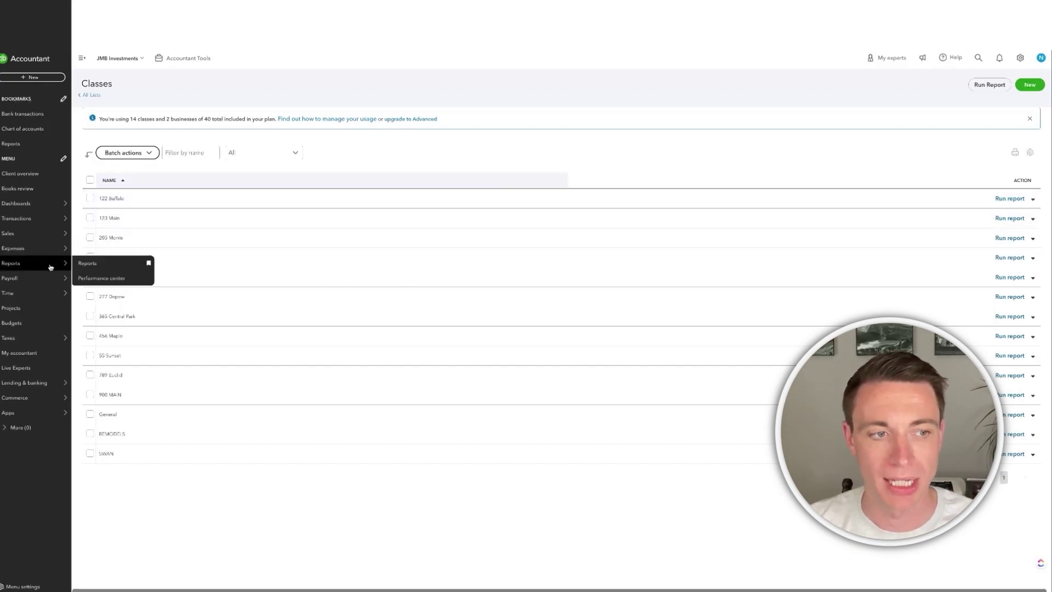
left_click(93, 265)
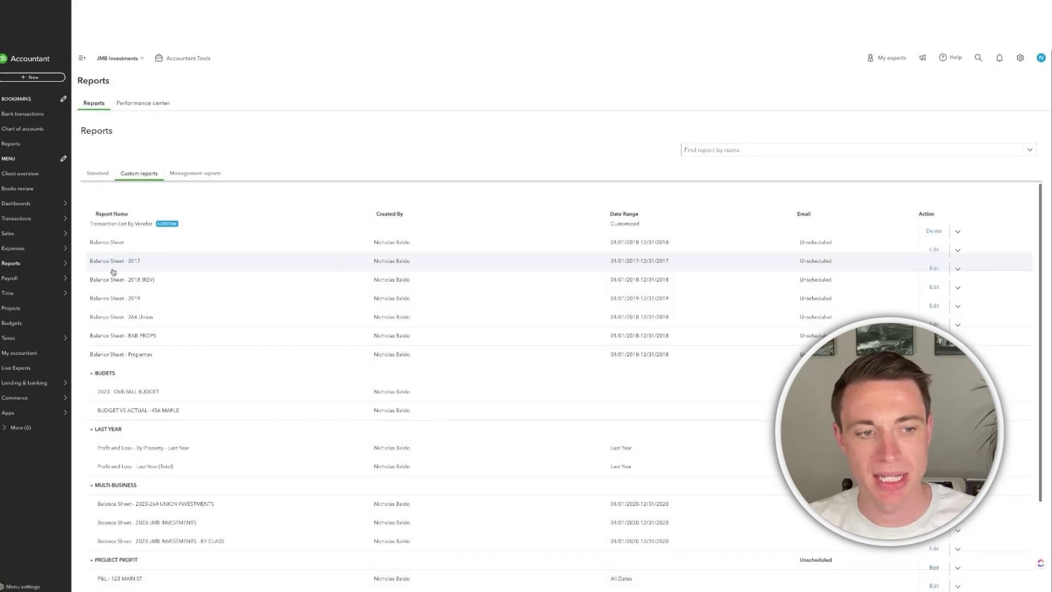
left_click(129, 281)
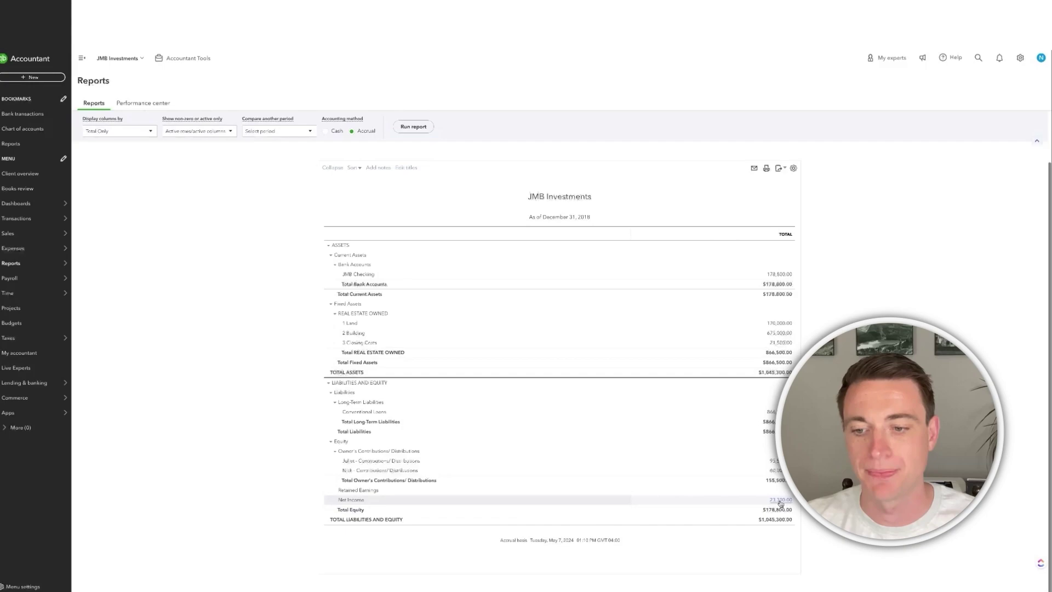
left_click(784, 502)
left_click(783, 352)
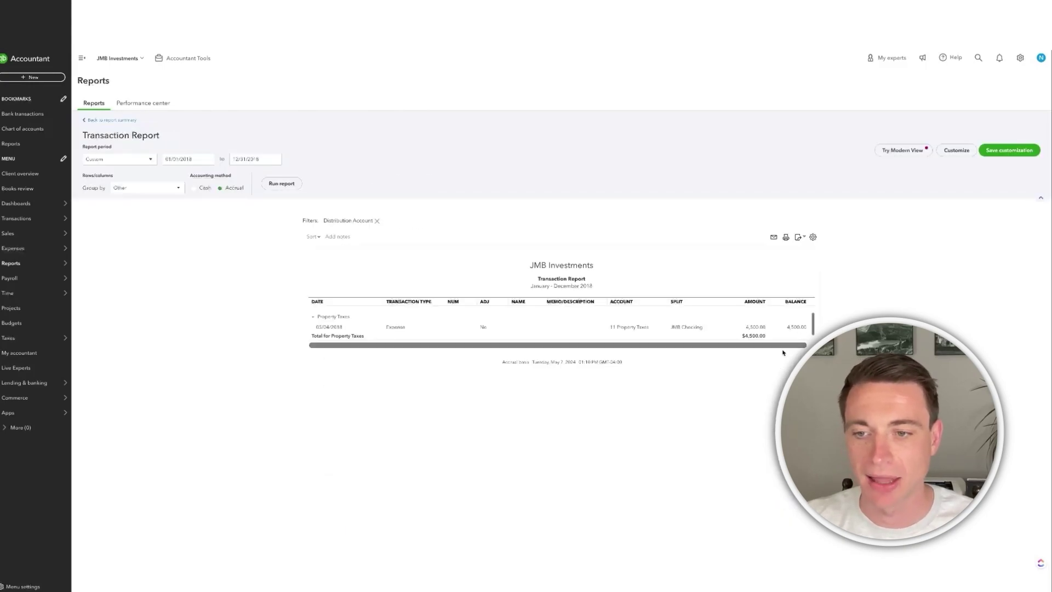
left_click(755, 327)
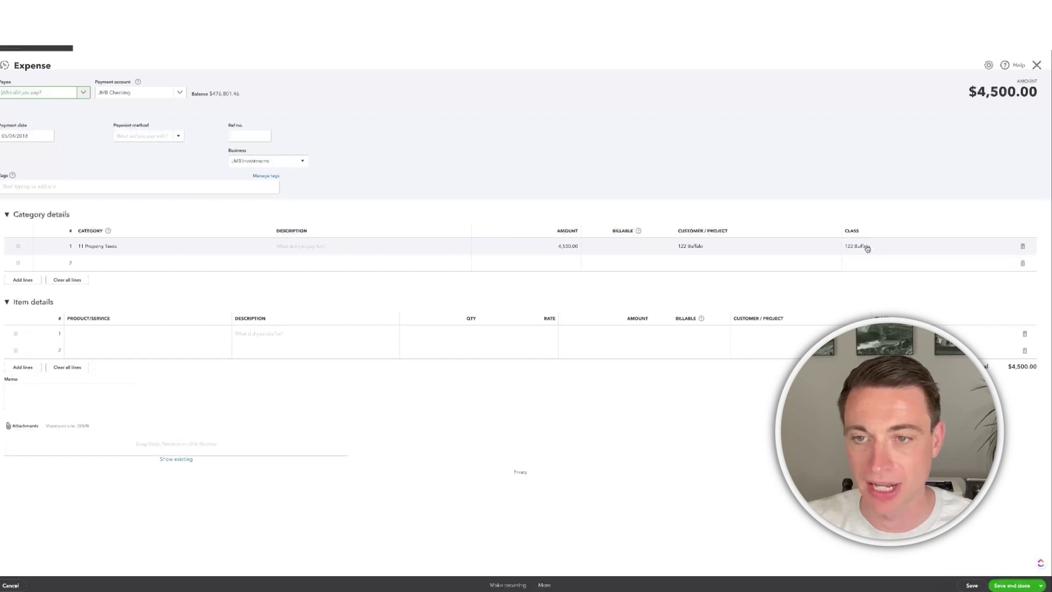
left_click(1037, 65)
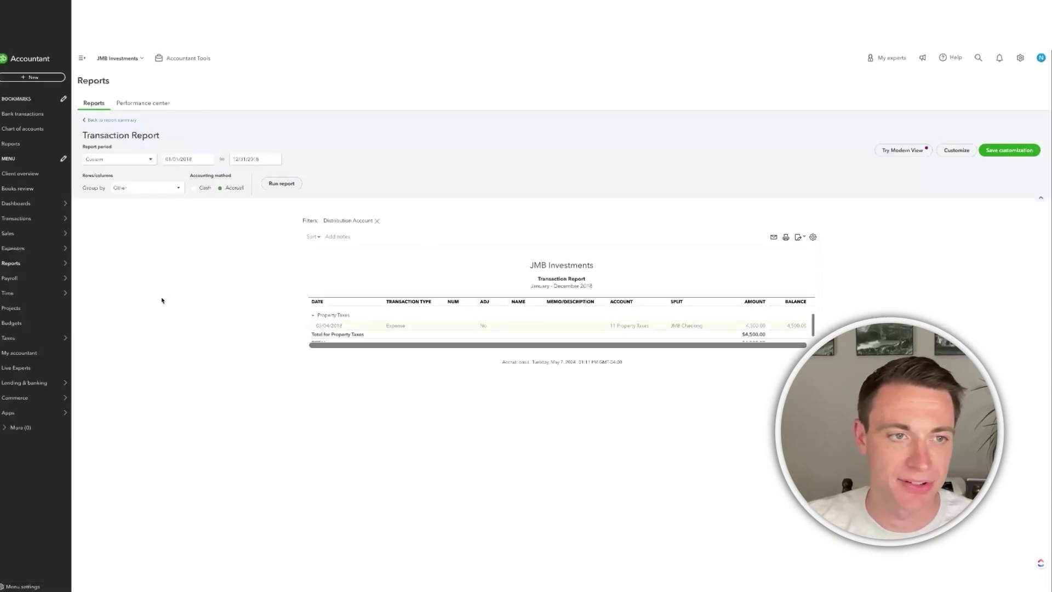
Go back to the 2018 Balance Sheet and display its columns by Classes.
left_click(111, 120)
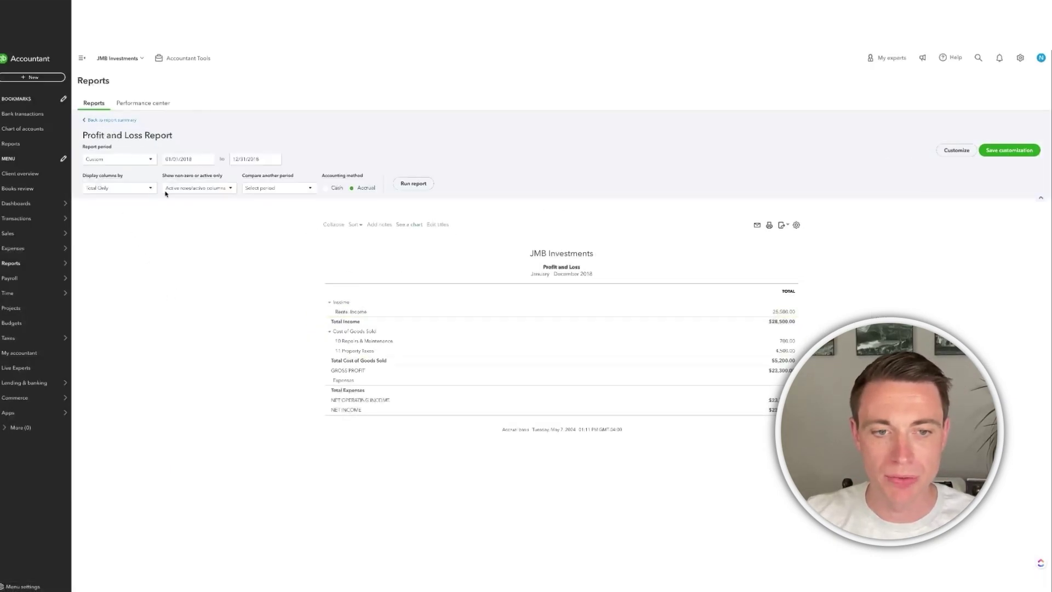
left_click(112, 121)
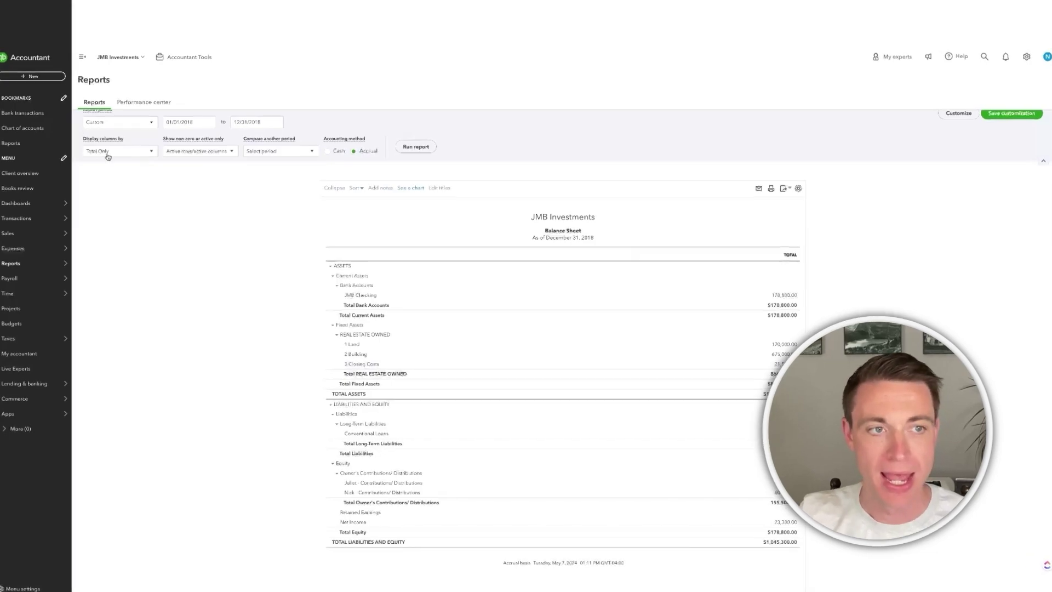
left_click(108, 155)
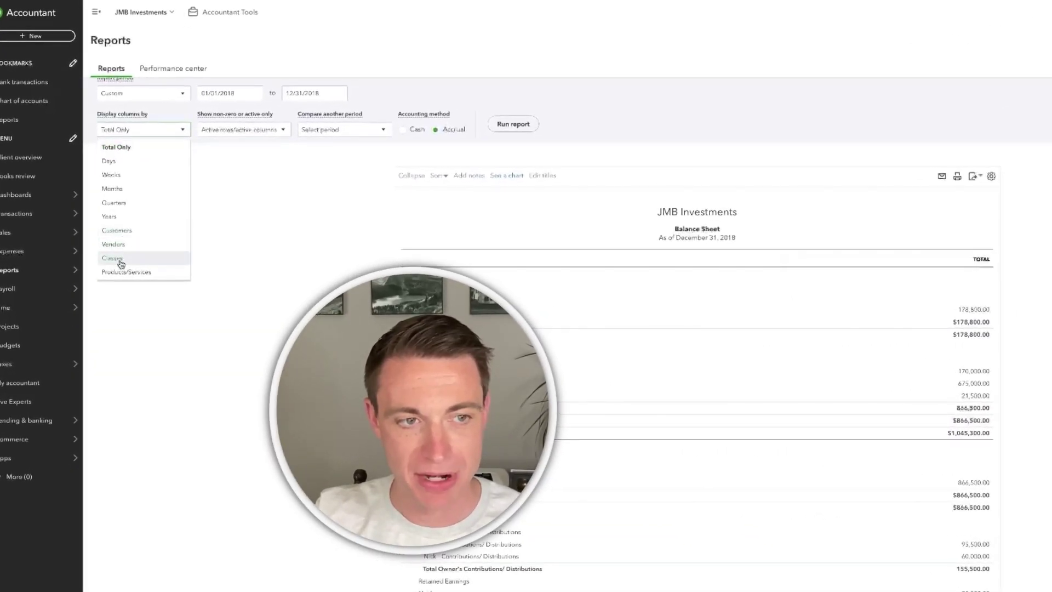
left_click(118, 259)
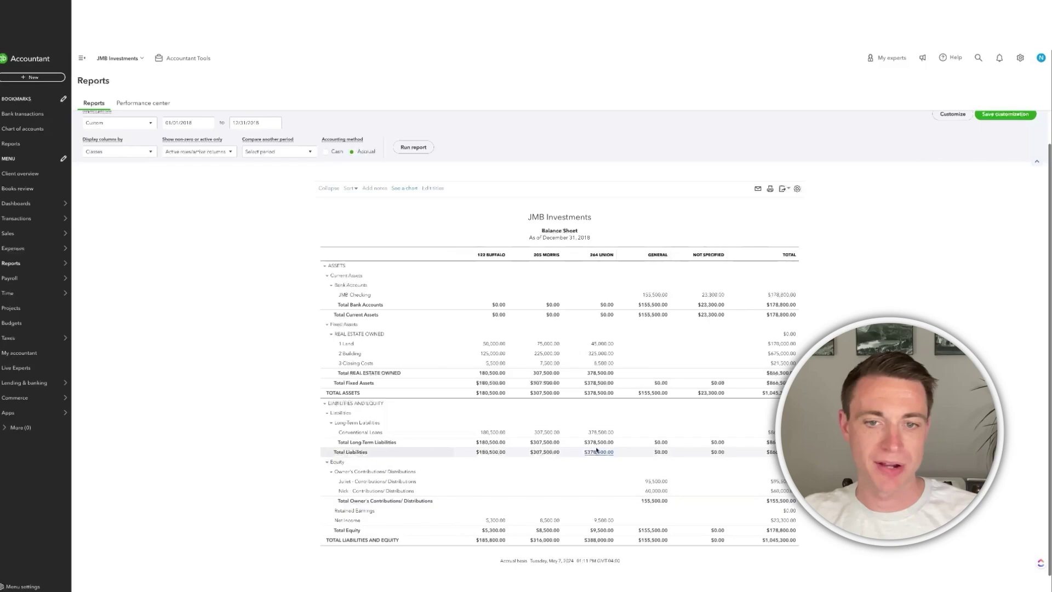
left_click(784, 522)
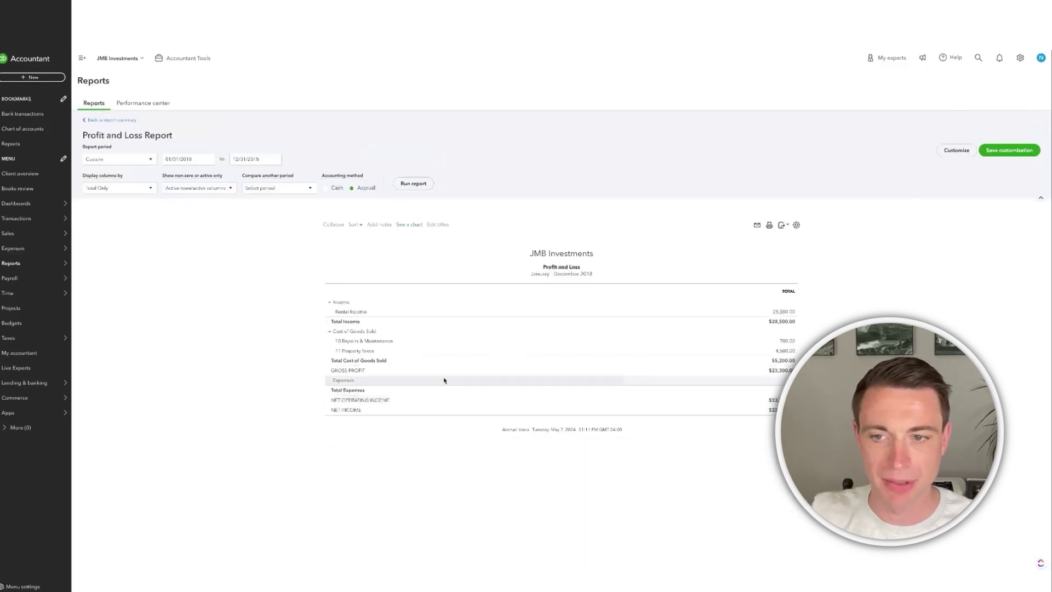
left_click(116, 189)
left_click(111, 289)
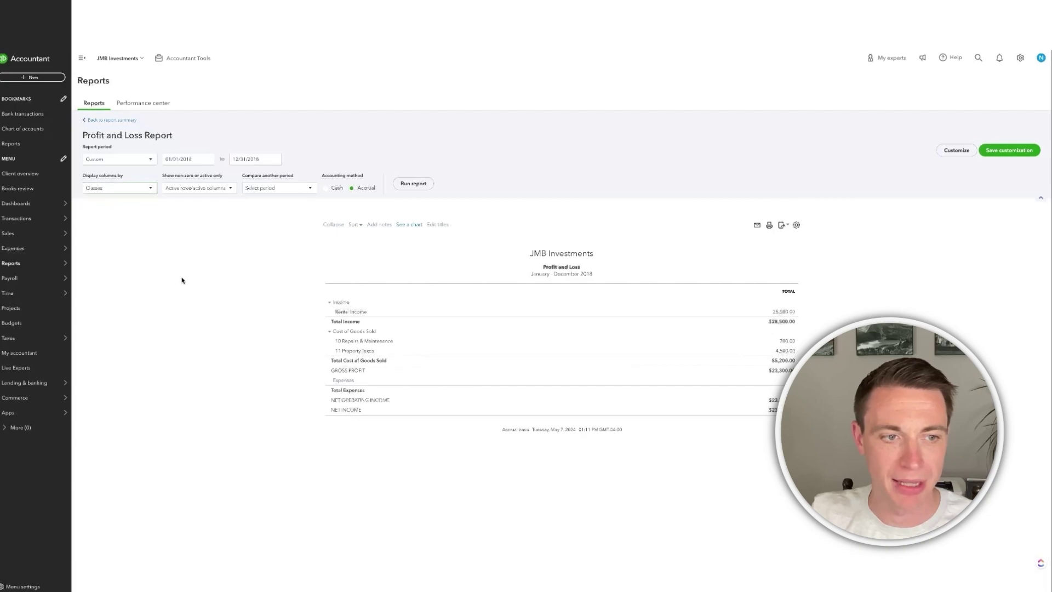
left_click(426, 183)
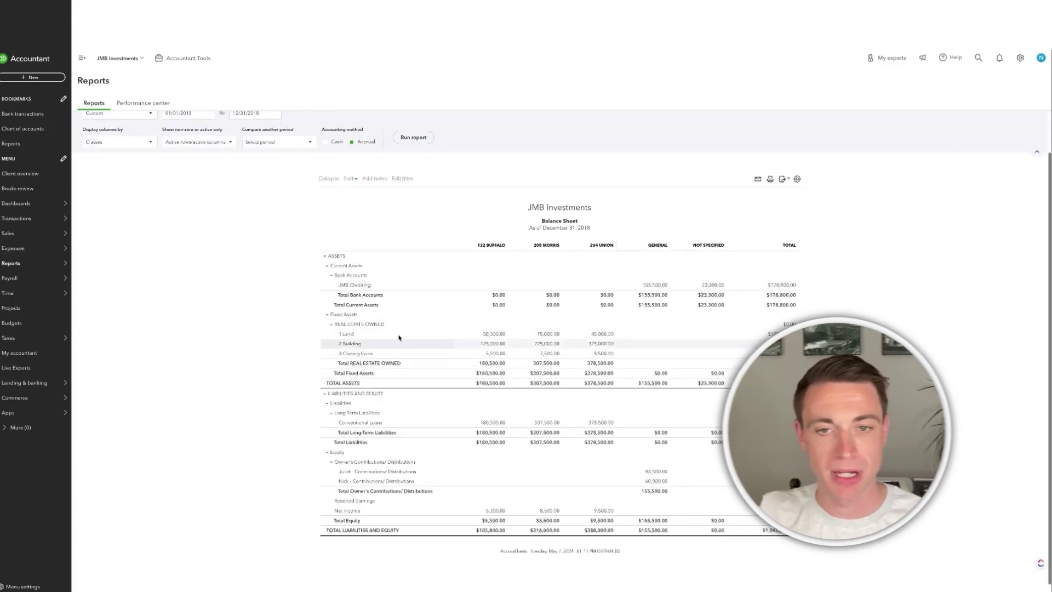
Rerun the 2018 Balance Sheet with columns broken out by Customers.
left_click(107, 140)
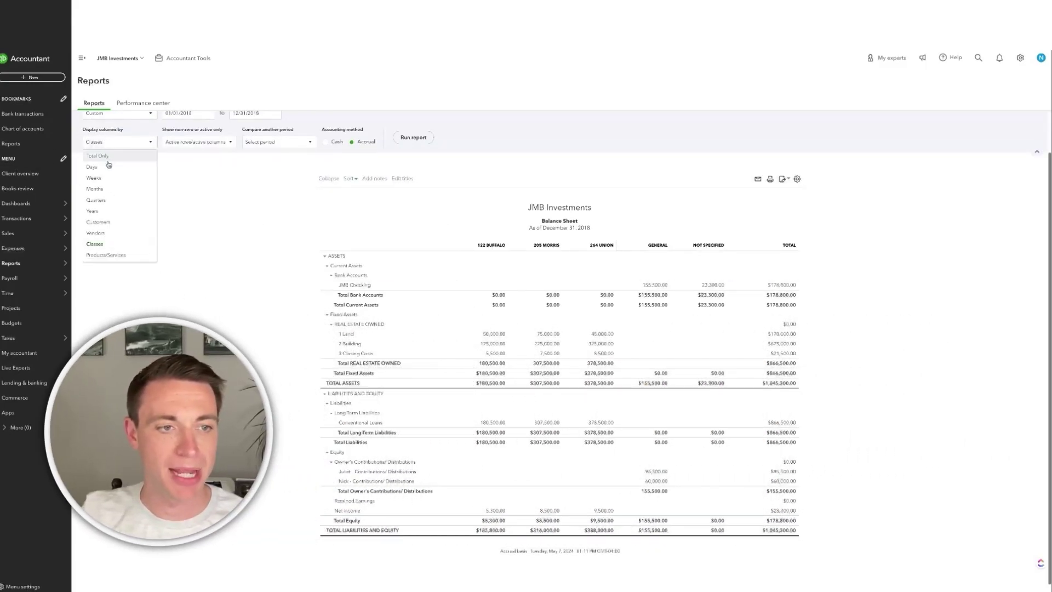
left_click(110, 223)
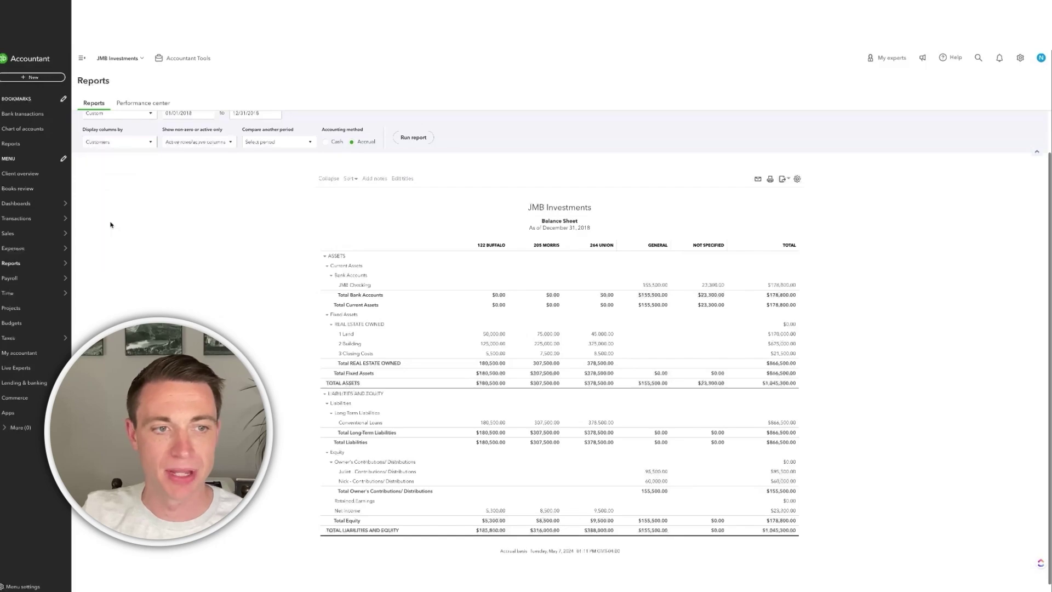
left_click(416, 140)
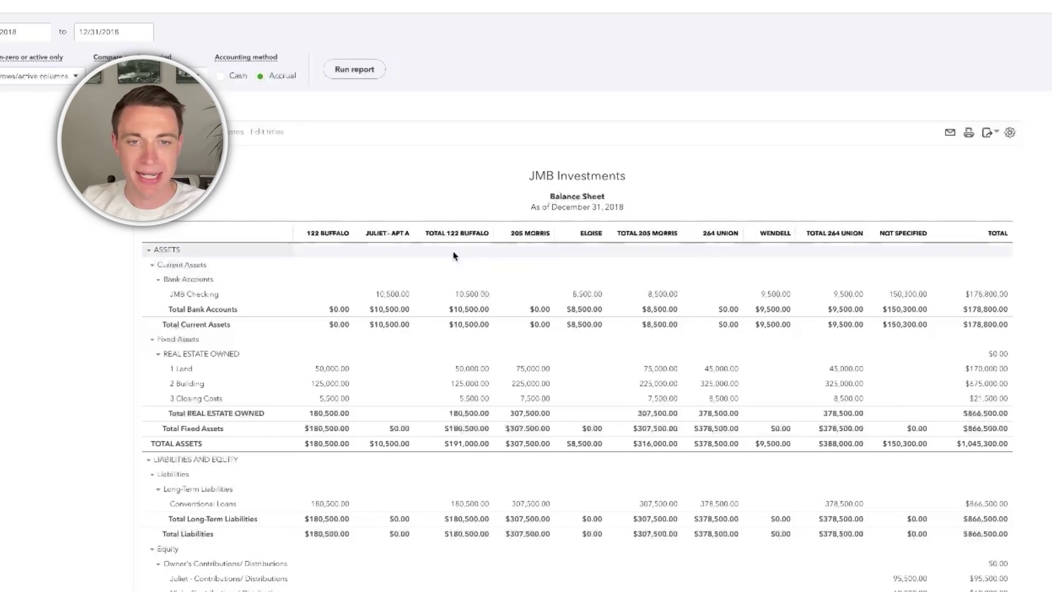
Adjust the 122 Buffalo column headings and widen the TOTAL 122 BUFFALO column.
left_click_drag(347, 234, 312, 234)
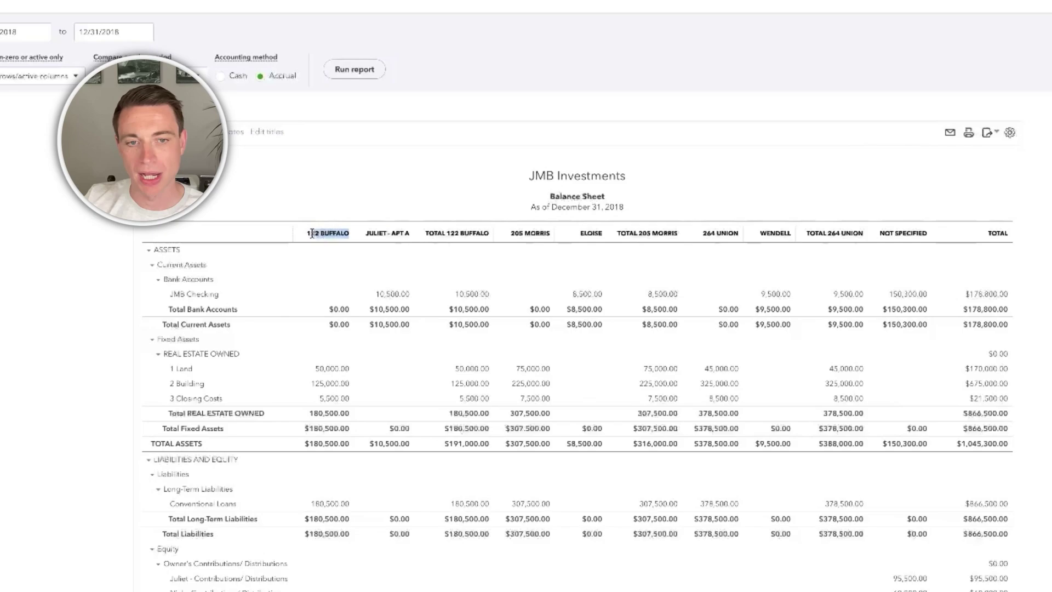
left_click_drag(409, 234, 346, 235)
left_click_drag(488, 234, 489, 238)
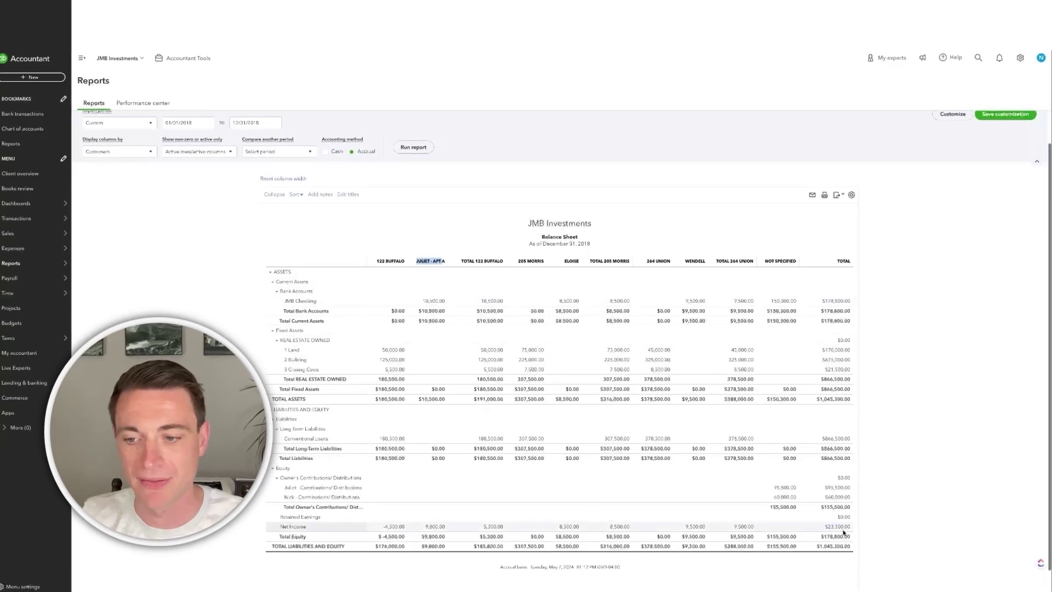
Open Net Income's Profit and Loss and rerun it with columns by Customers.
left_click(839, 527)
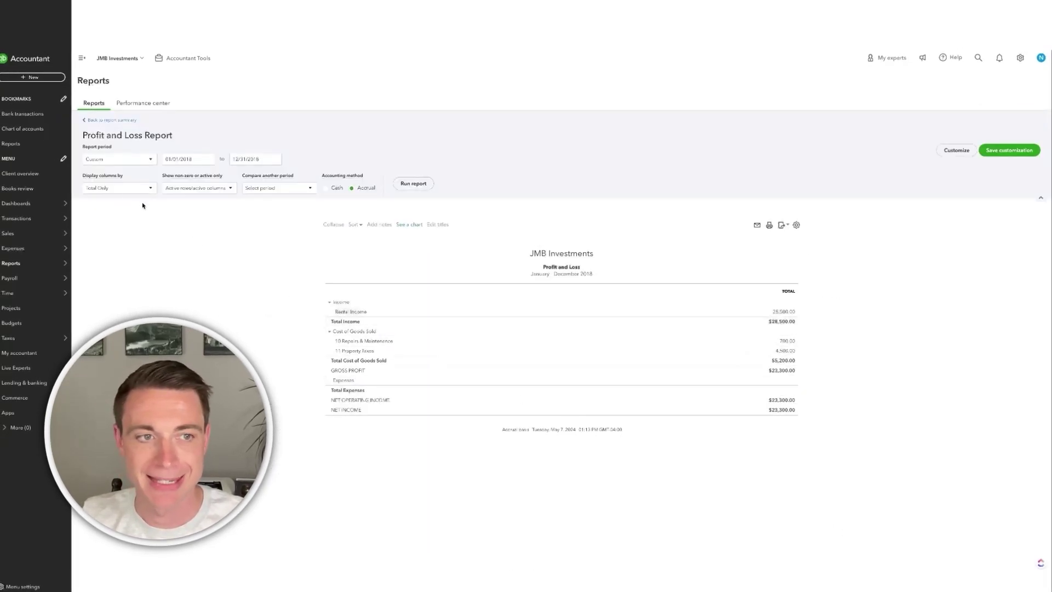
left_click(99, 188)
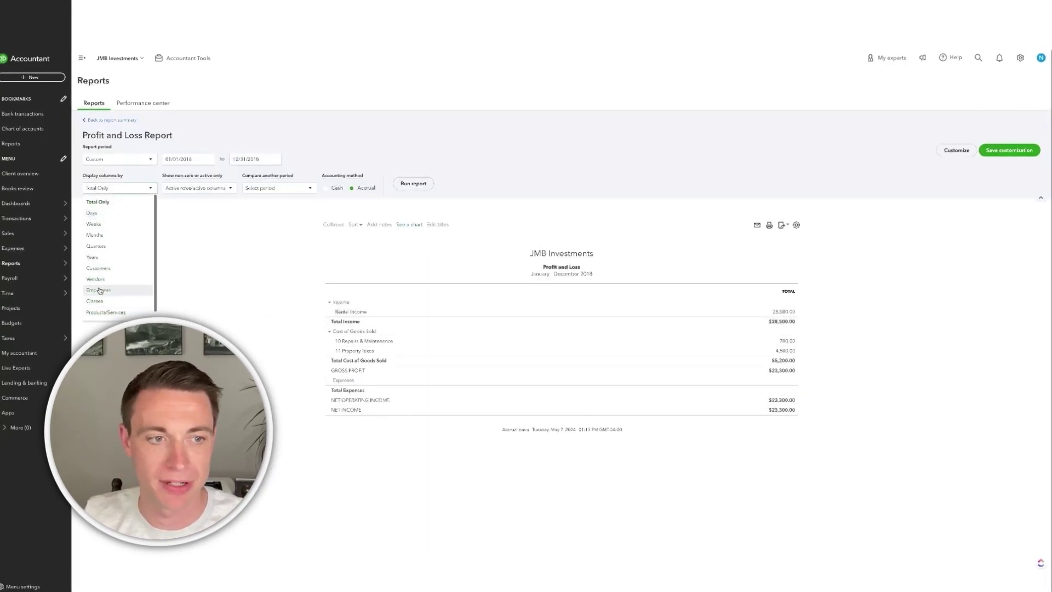
left_click(98, 269)
left_click(402, 186)
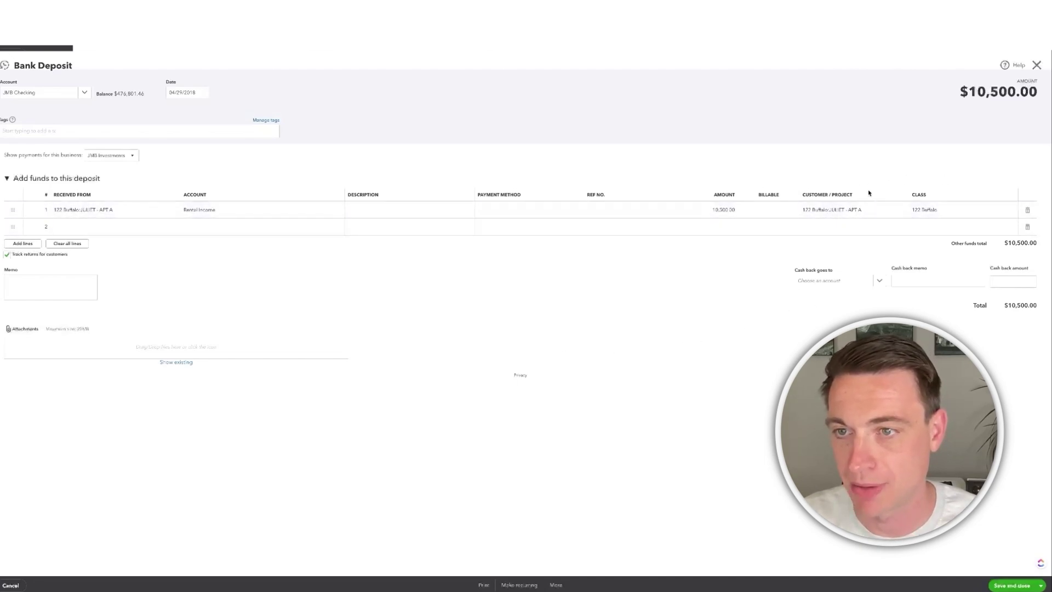
Close the bank deposit, look at the Invoices and Projects lists, then return to Custom reports.
left_click(1036, 65)
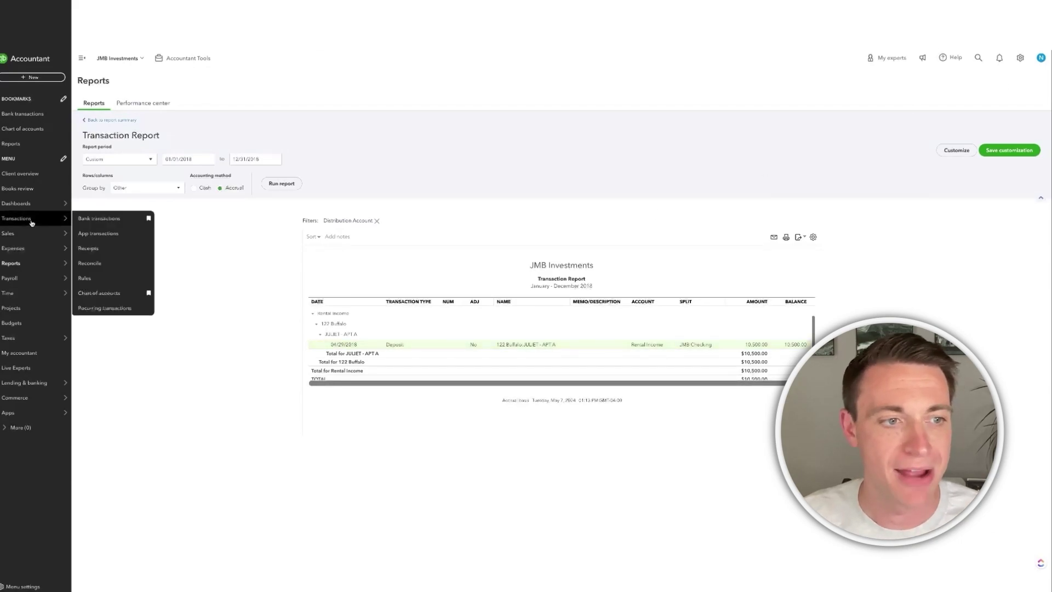
mouse_move(40, 233)
left_click(94, 267)
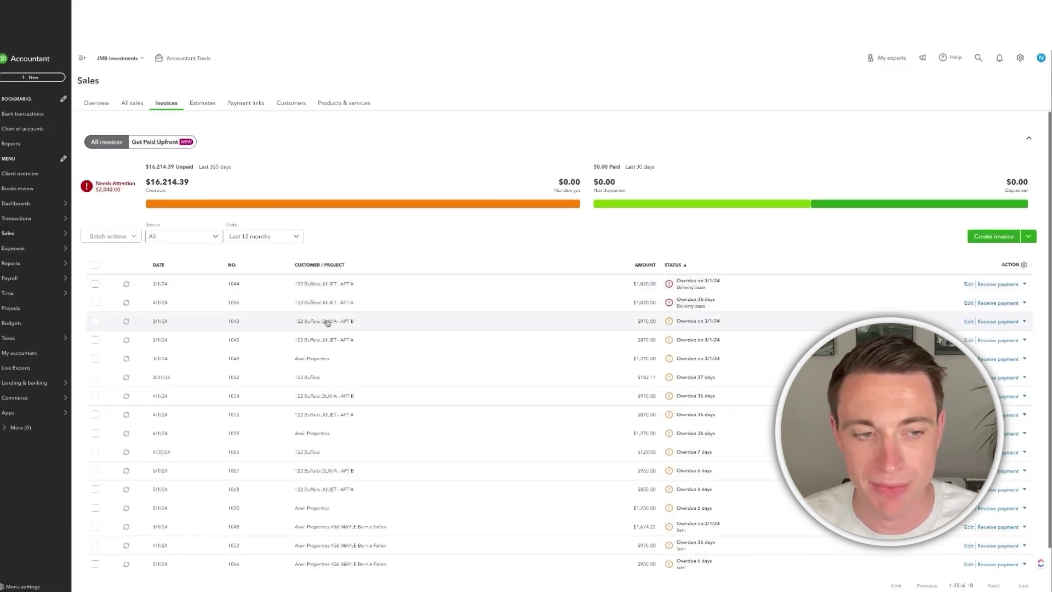
mouse_move(26, 273)
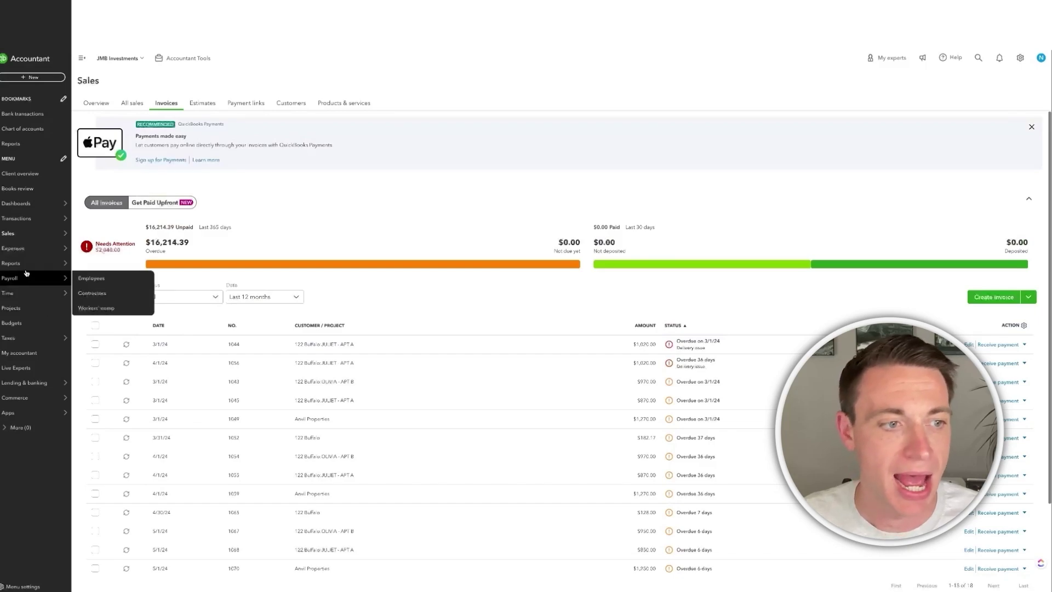
left_click(24, 313)
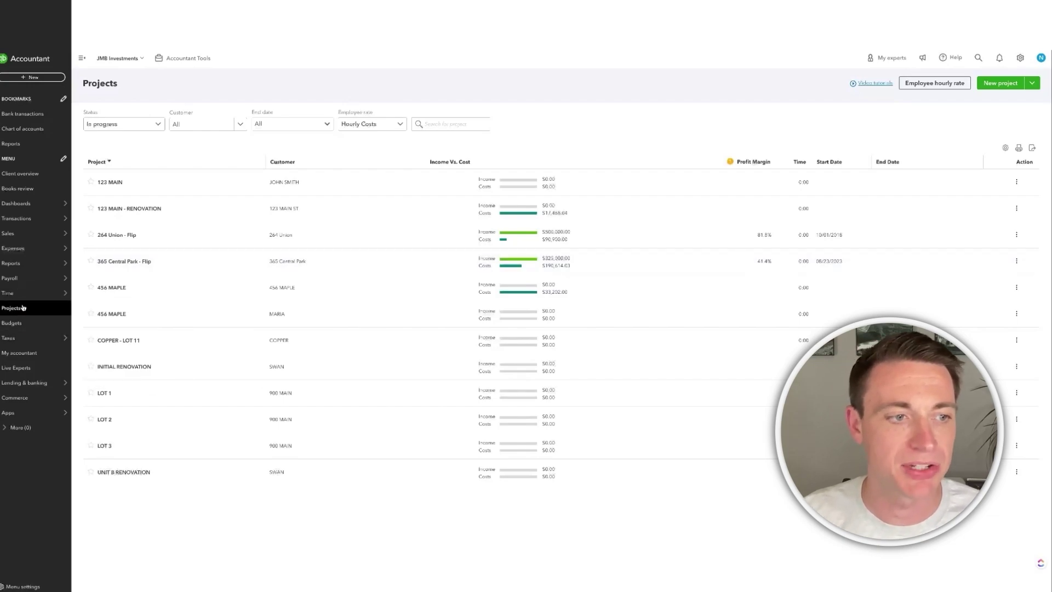
mouse_move(22, 263)
left_click(104, 269)
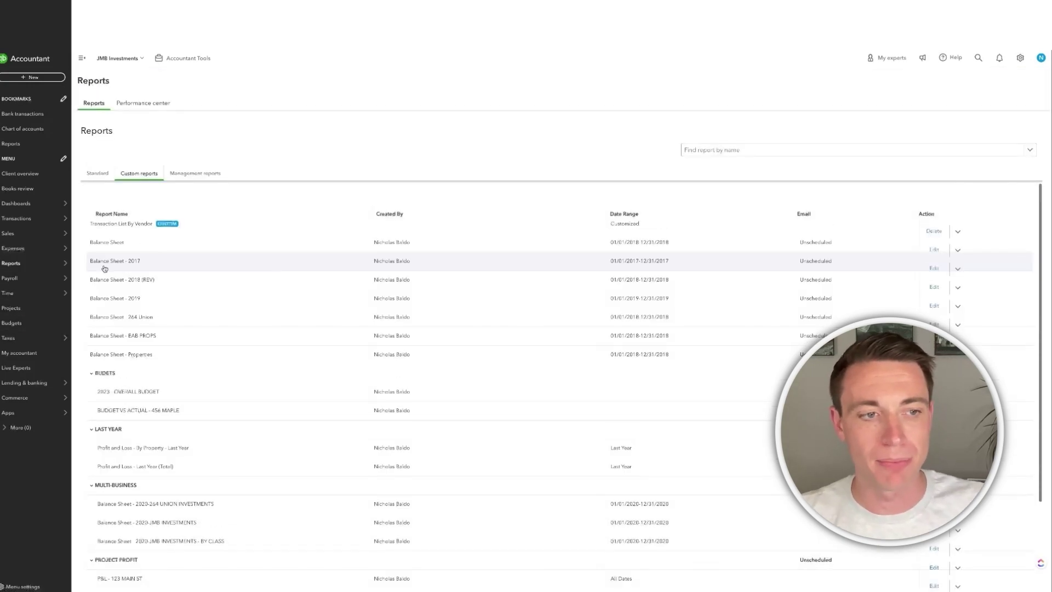
Run the 2018 Balance Sheet with columns by class: 122 Buffalo, 205 Morris, 264 Union, General.
left_click(106, 280)
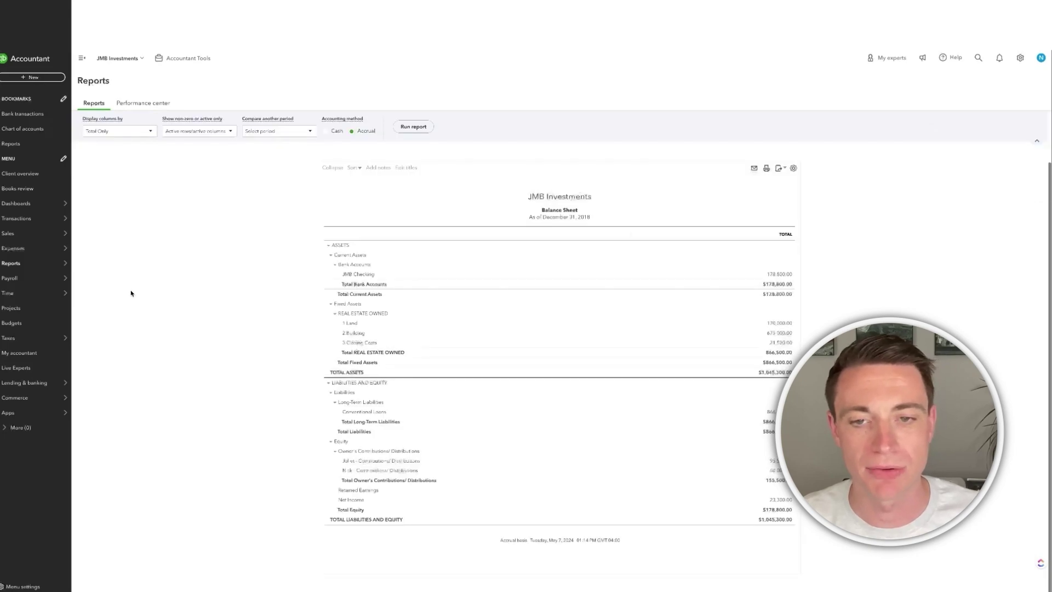
left_click(111, 189)
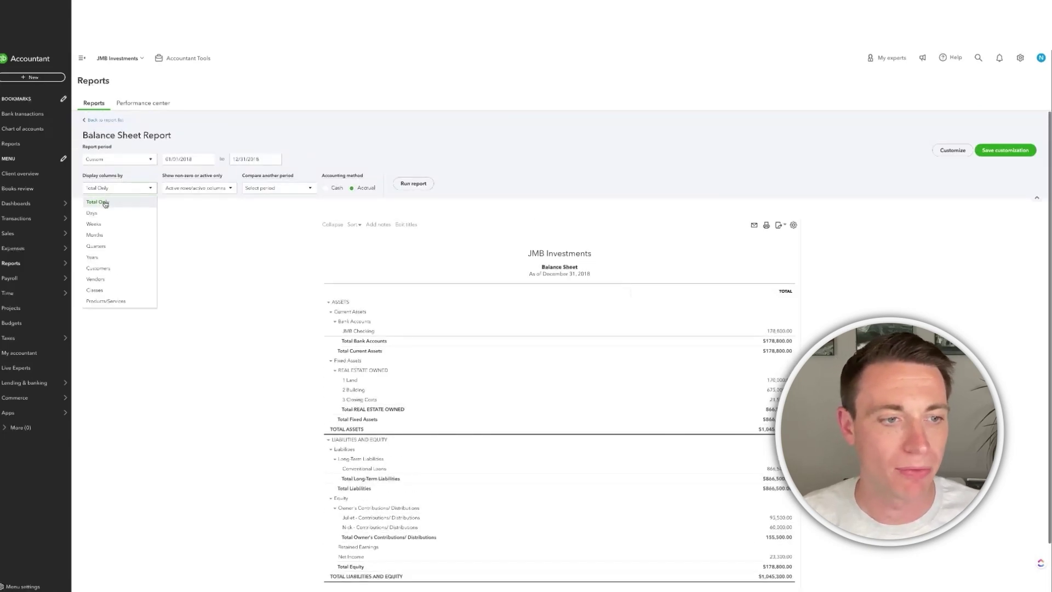
left_click(106, 292)
left_click(414, 183)
scroll(421, 188, "down", 1)
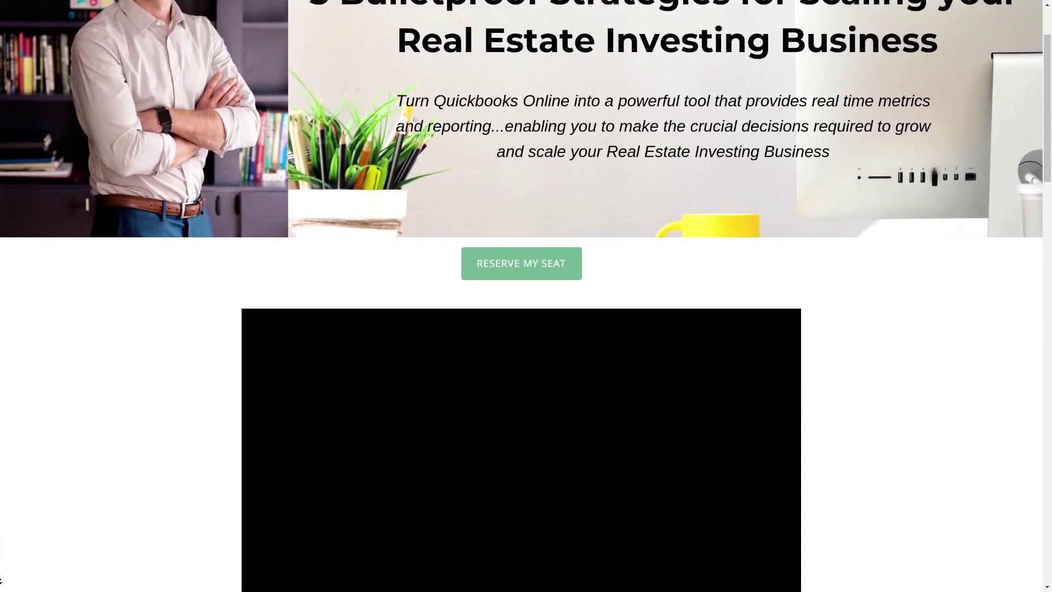
Scroll the masterclass landing page down to its lesson list, starting with The Bulletproof Setup.
scroll(0, 581, "down", 4)
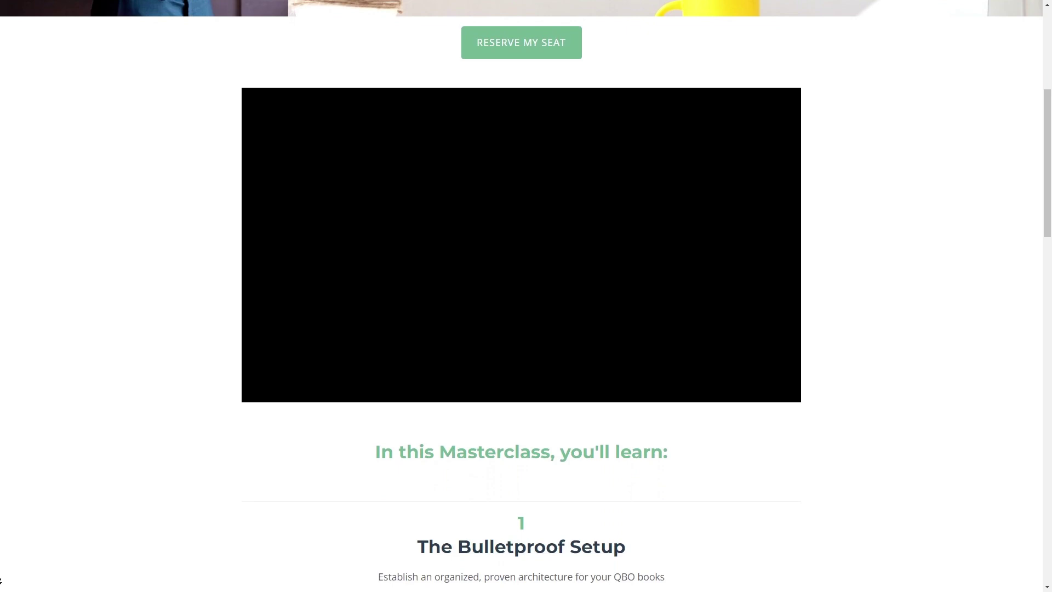
scroll(1, 581, "down", 2)
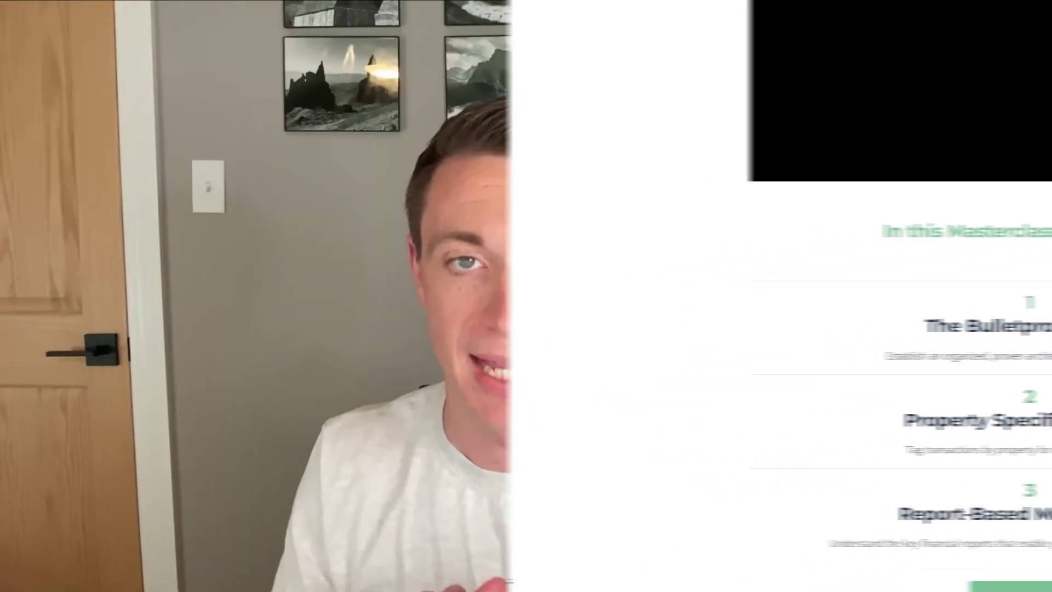